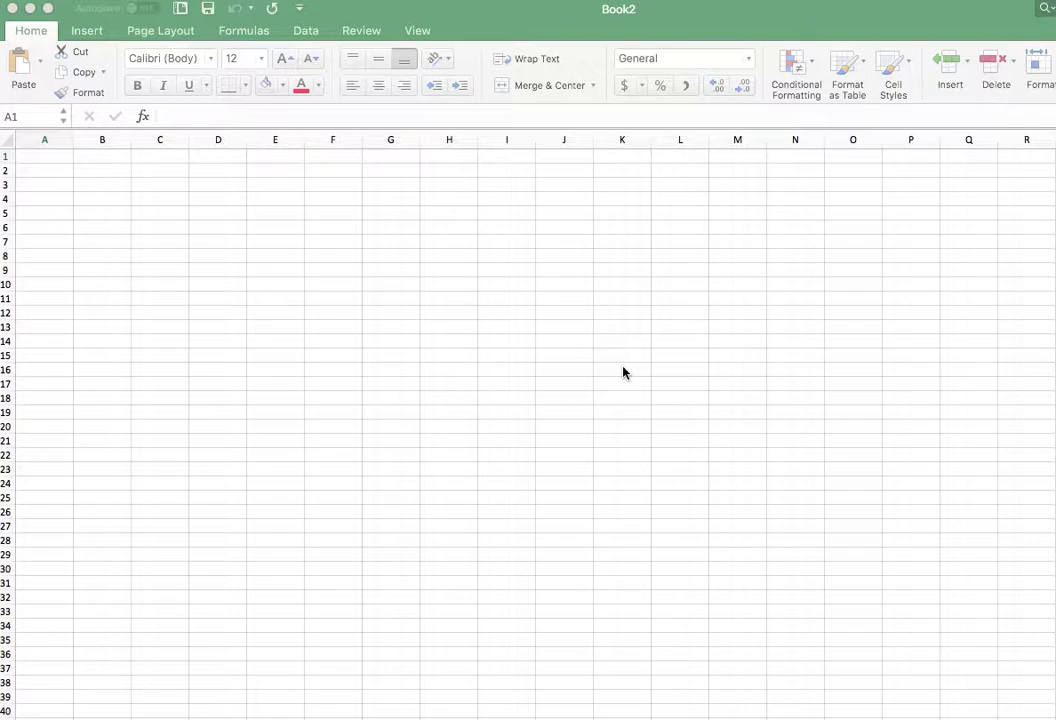
# Enter the labels APR, n, Y and P in cells A1 through A4.
pyautogui.click(46, 157)
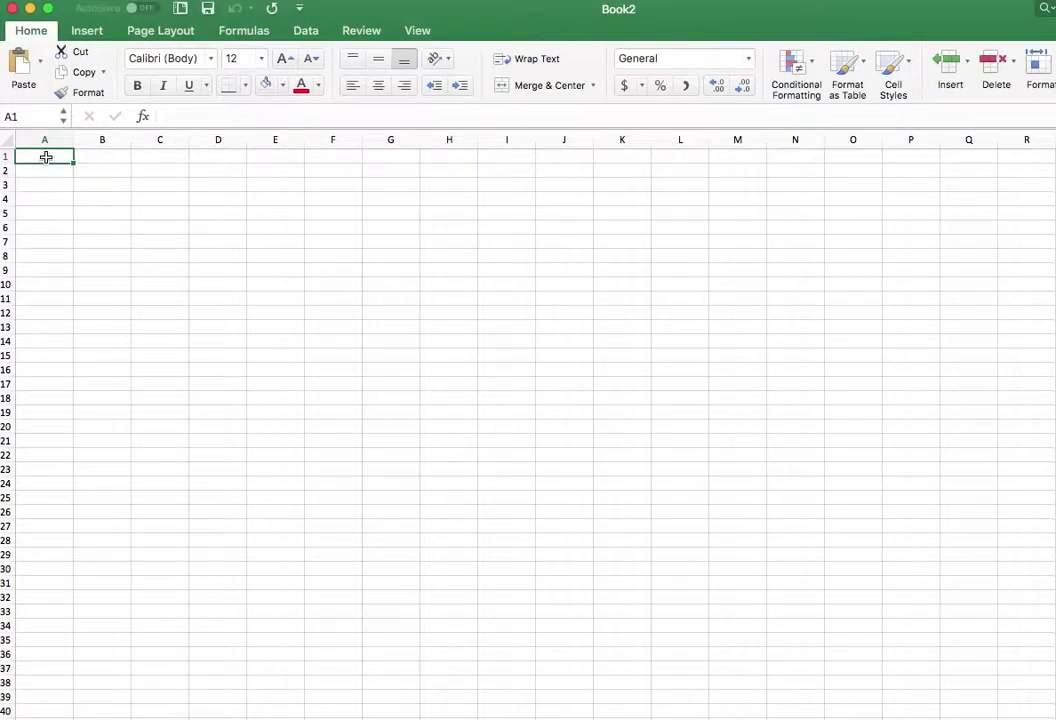
pyautogui.write('APR')
pyautogui.press('Return')
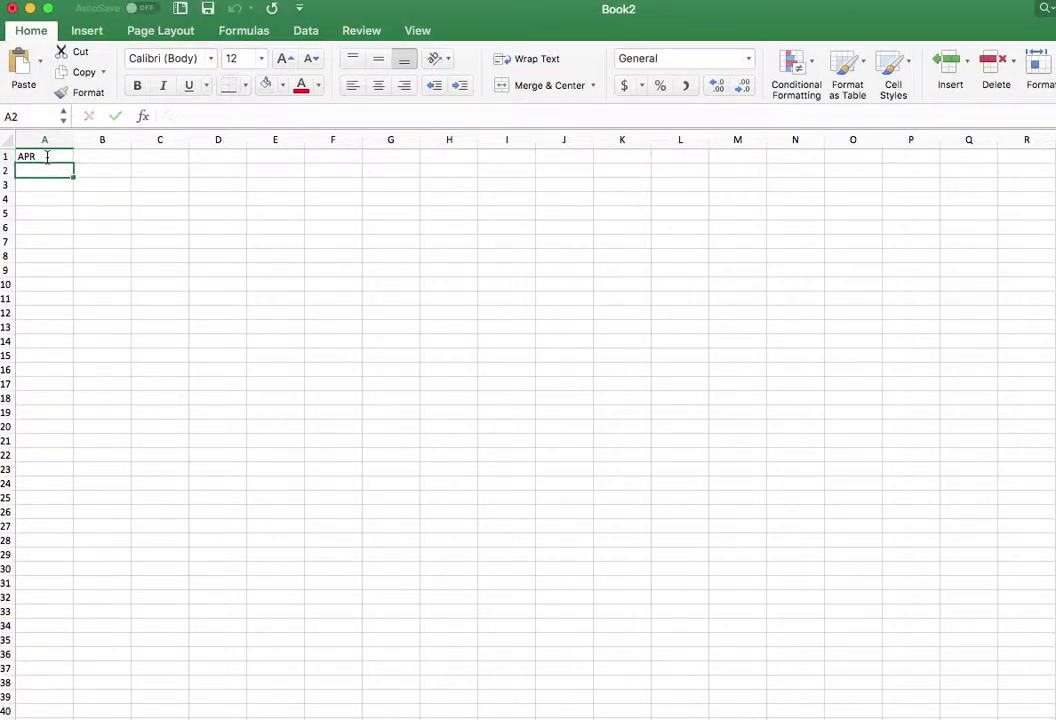
pyautogui.write('n')
pyautogui.press('Return')
pyautogui.write('Y')
pyautogui.press('Return')
pyautogui.write('P')
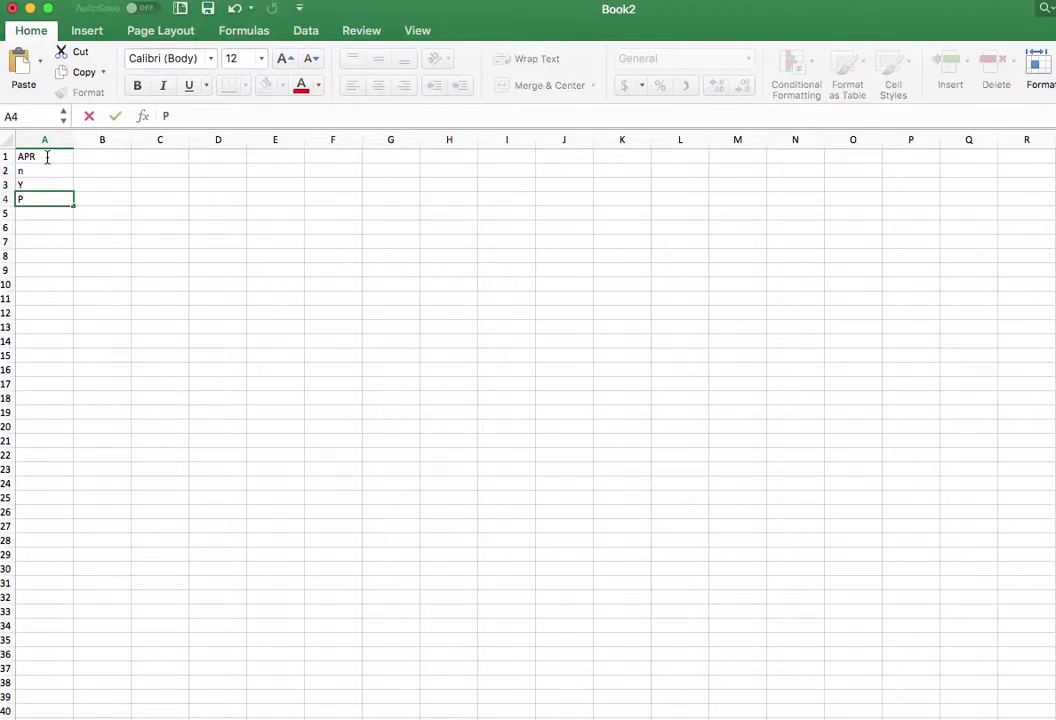
pyautogui.press('Return')
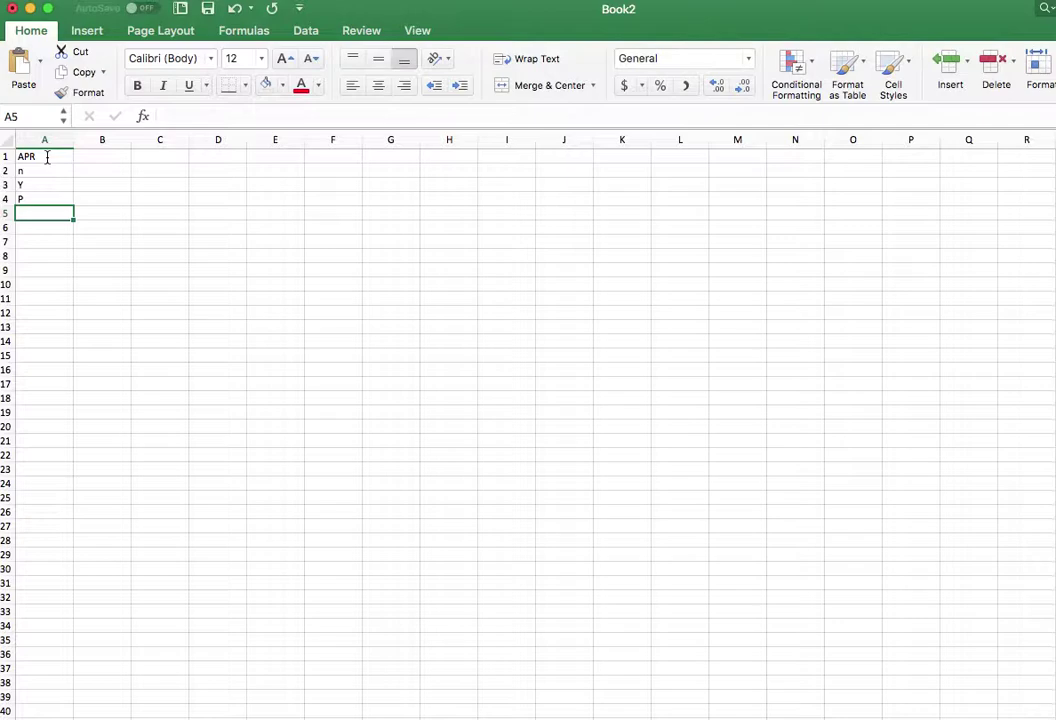
# Fill in the loan values in B1 through B4: 3.75%, 12, 30 and 187,500.
pyautogui.click(47, 157)
pyautogui.press('Tab')
pyautogui.write('3.75%')
pyautogui.press('Return')
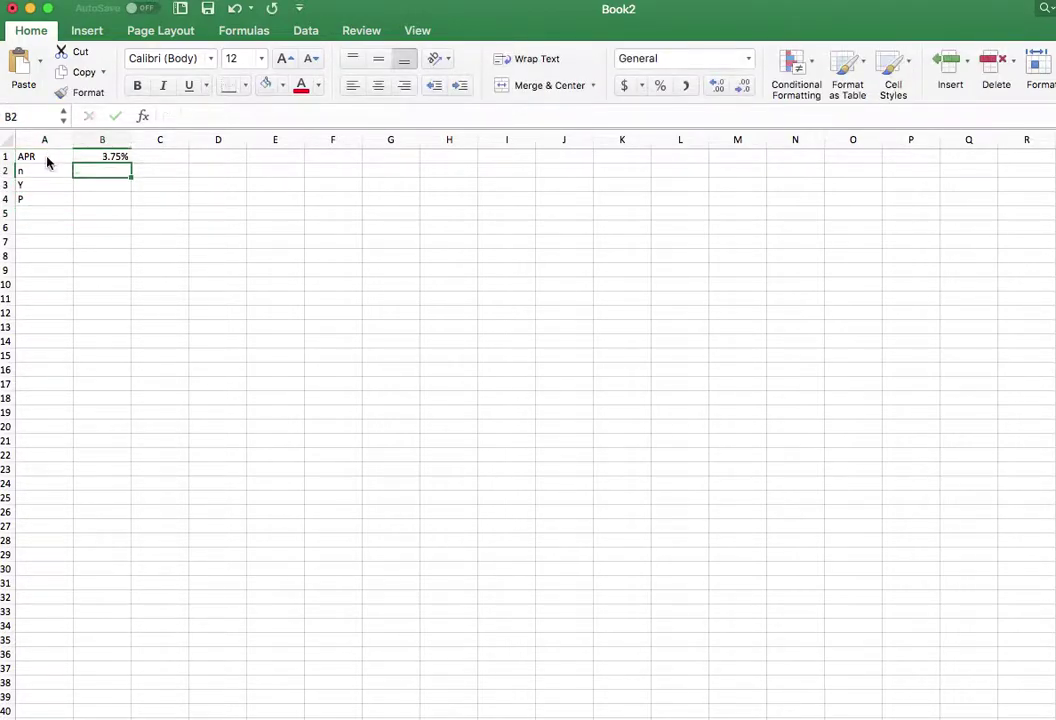
pyautogui.write('12')
pyautogui.press('Return')
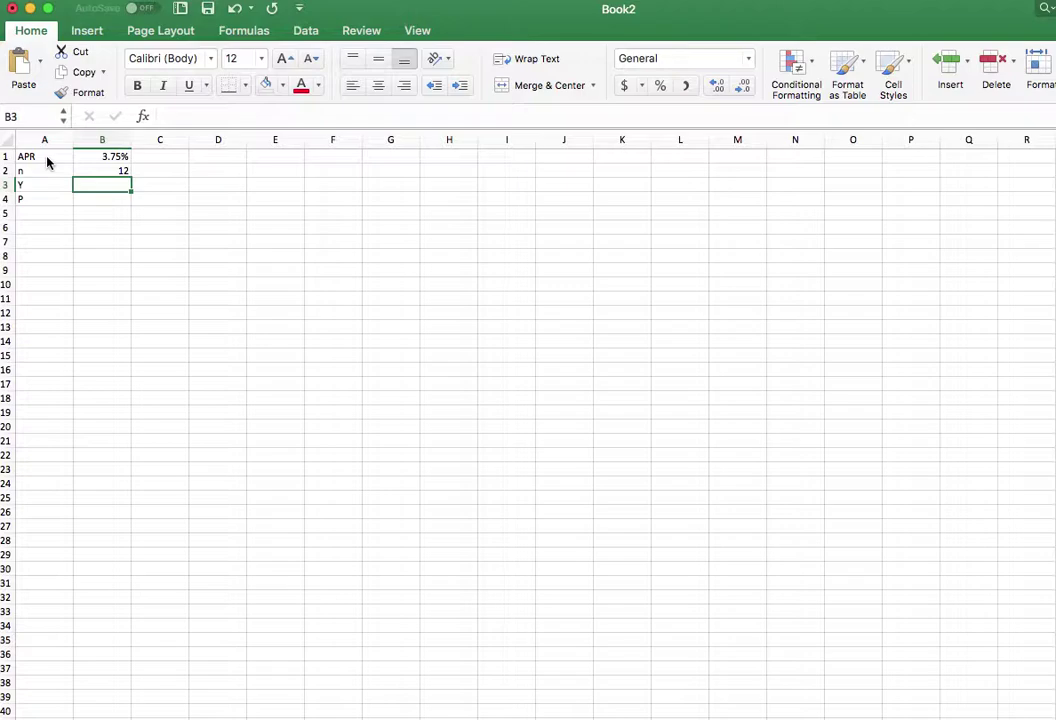
pyautogui.write('30')
pyautogui.press('Return')
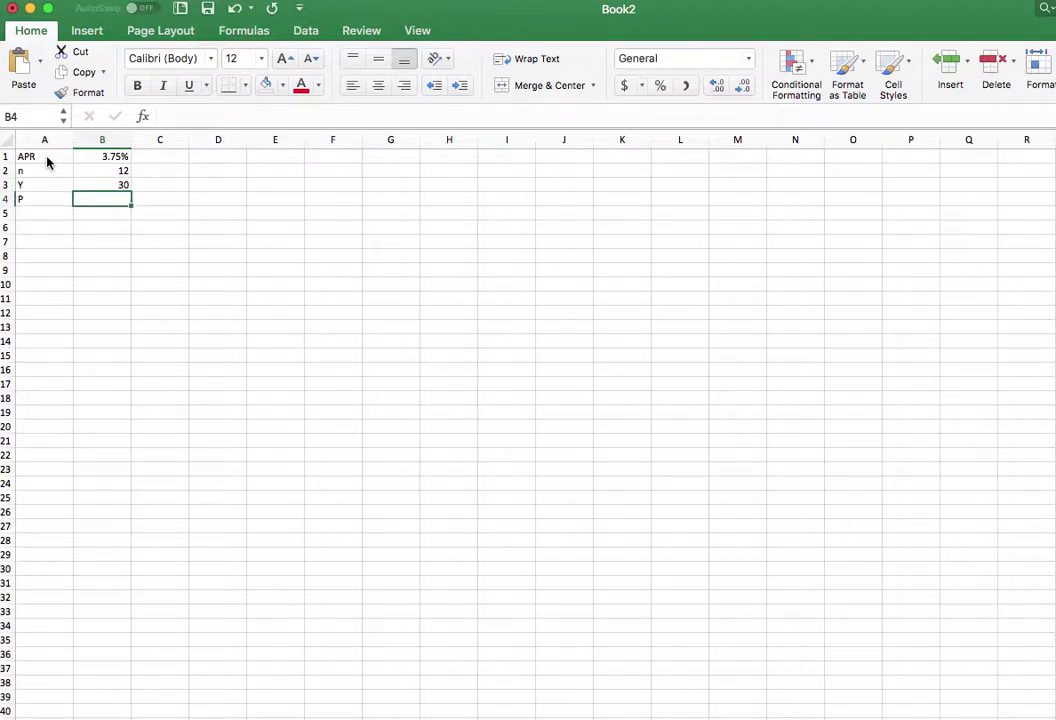
pyautogui.write('187,500')
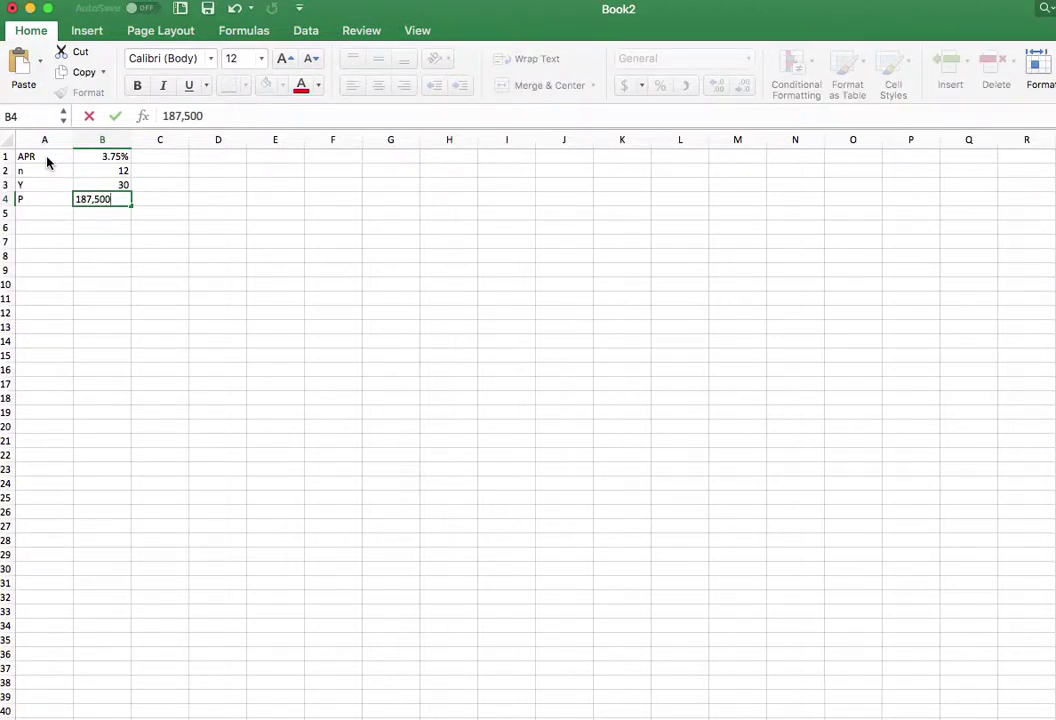
pyautogui.press('Return')
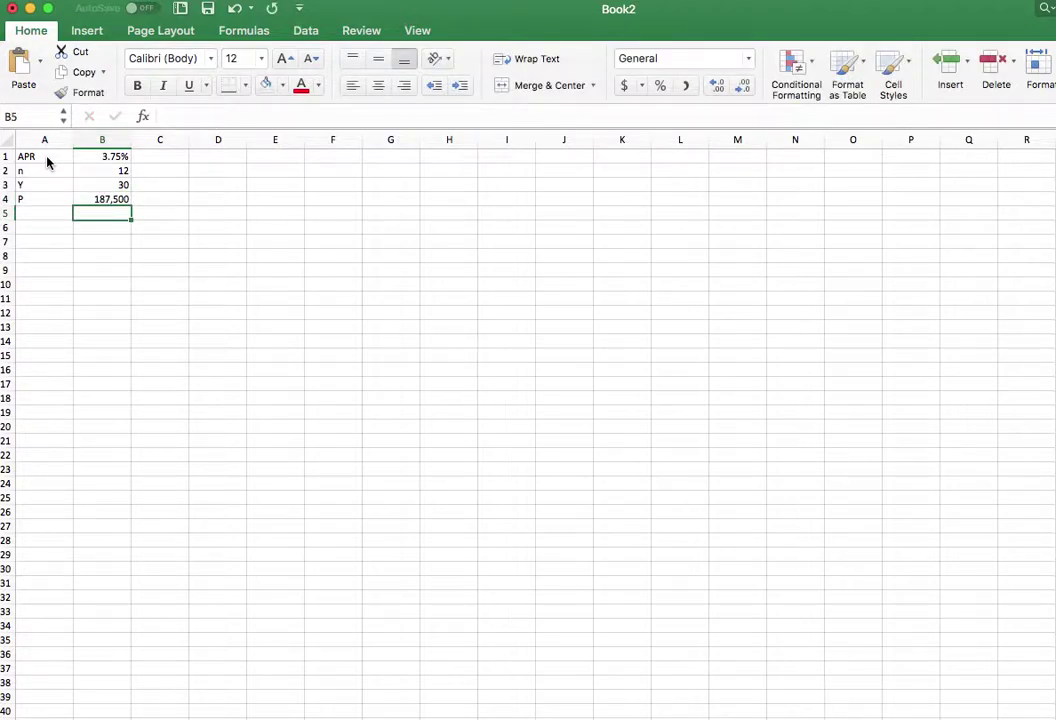
# Label A5 as PMT and calculate the payment in B5 with =PMT(B1/B2,B2*B3,-B4).
pyautogui.press('Left')
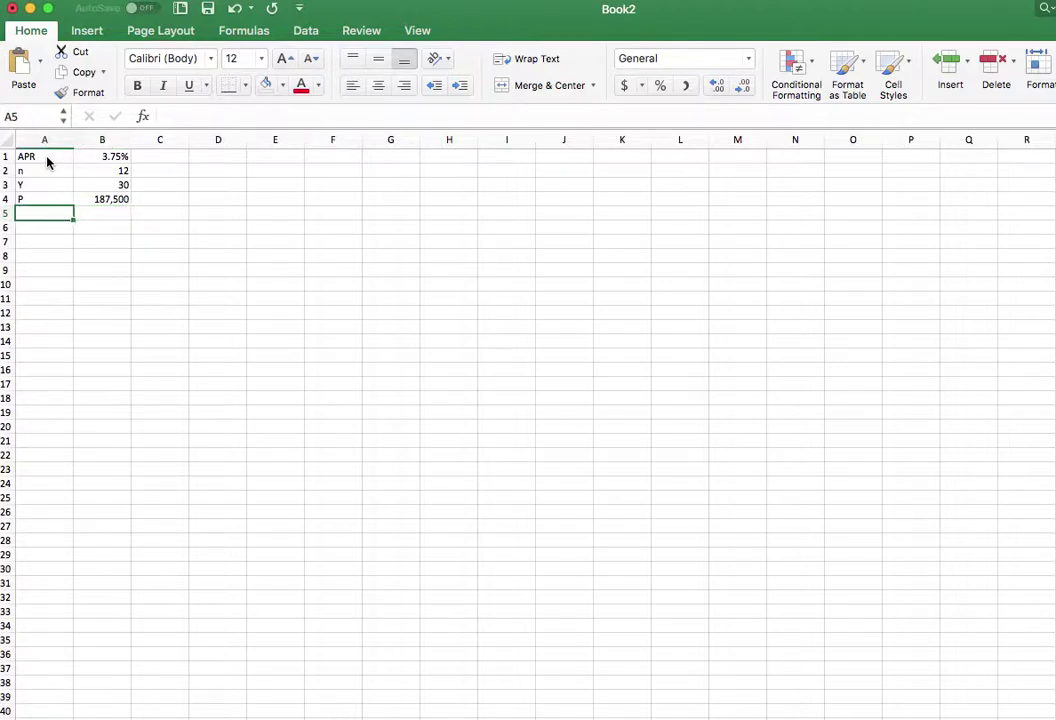
pyautogui.write('PMT')
pyautogui.press('Tab')
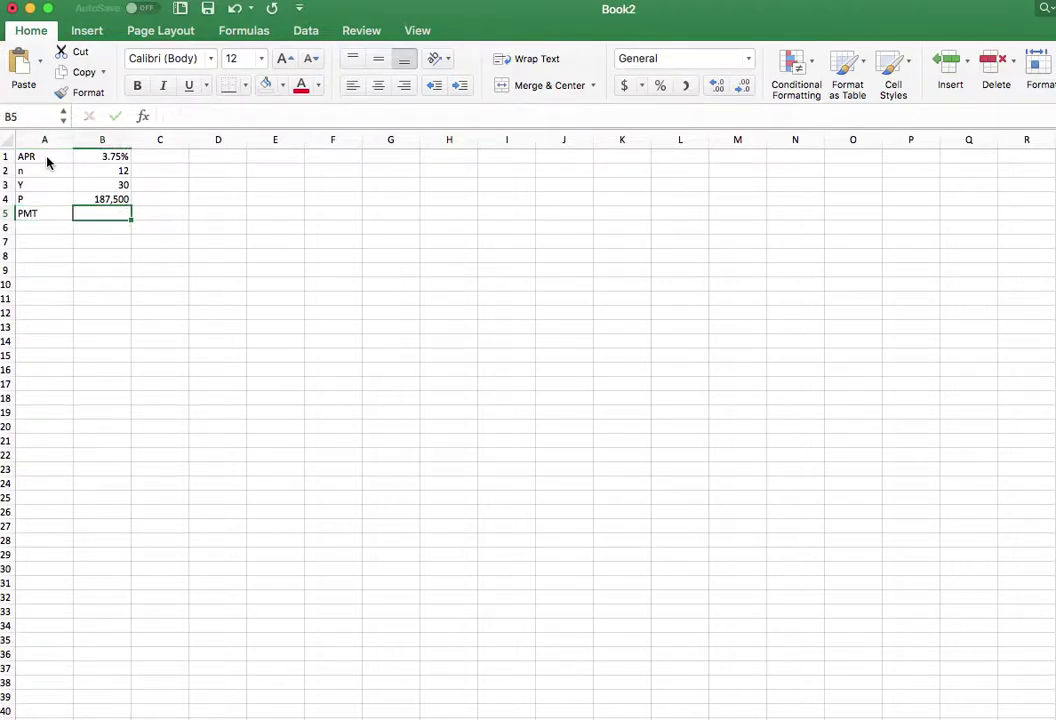
pyautogui.write('=PMT(')
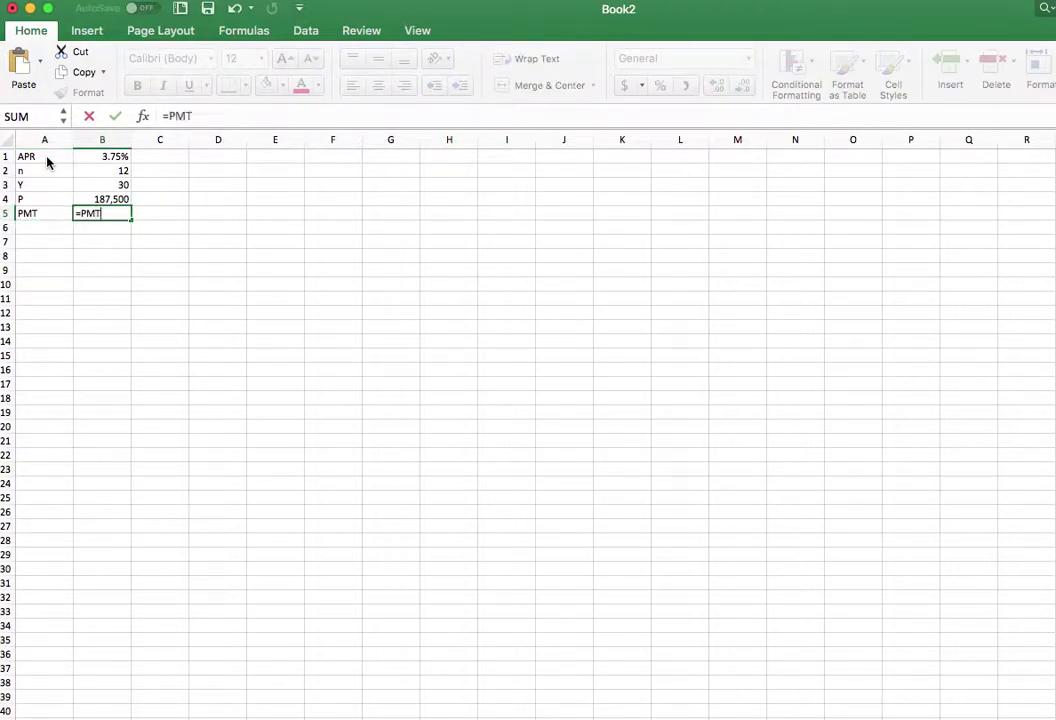
pyautogui.click(95, 156)
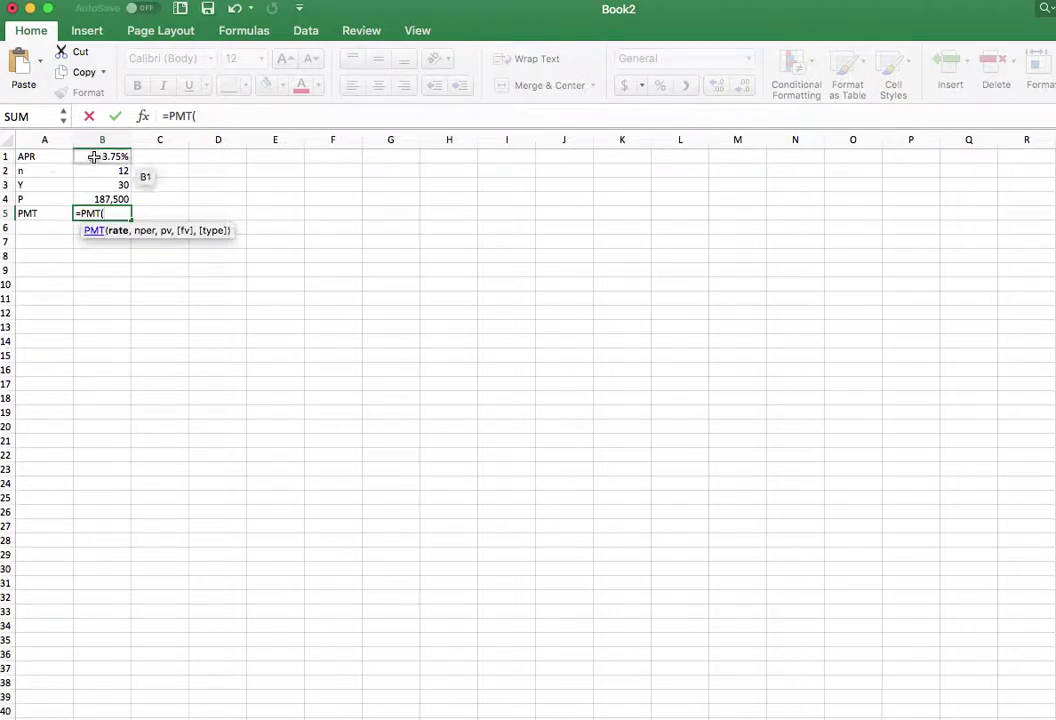
pyautogui.write('/')
pyautogui.click(106, 171)
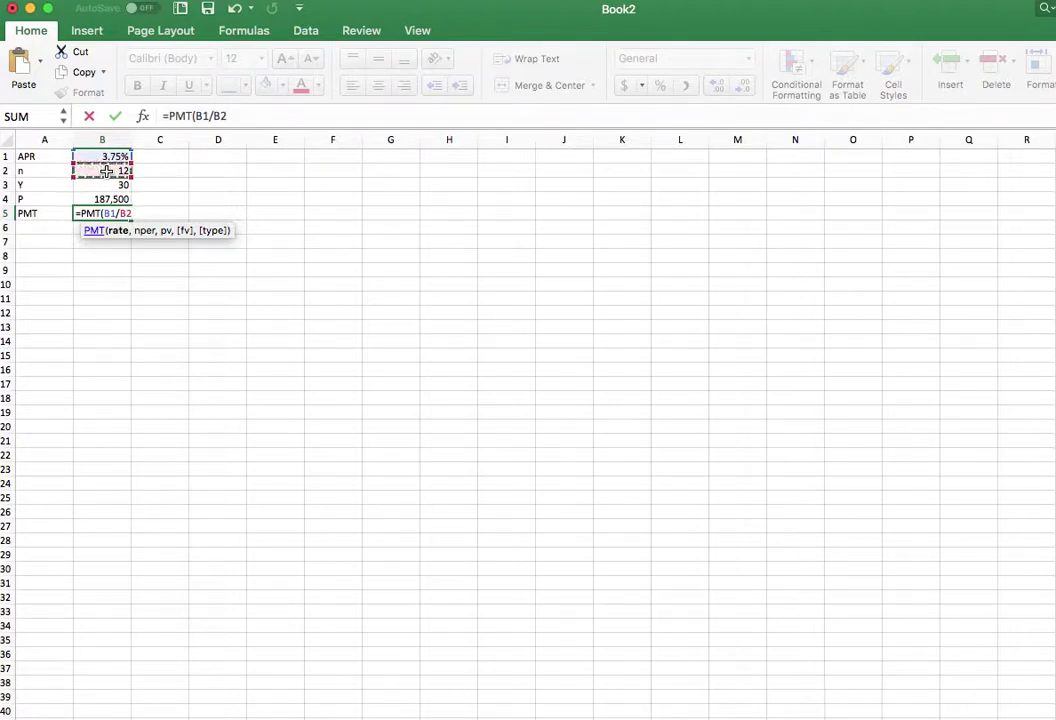
pyautogui.write(',')
pyautogui.click(108, 171)
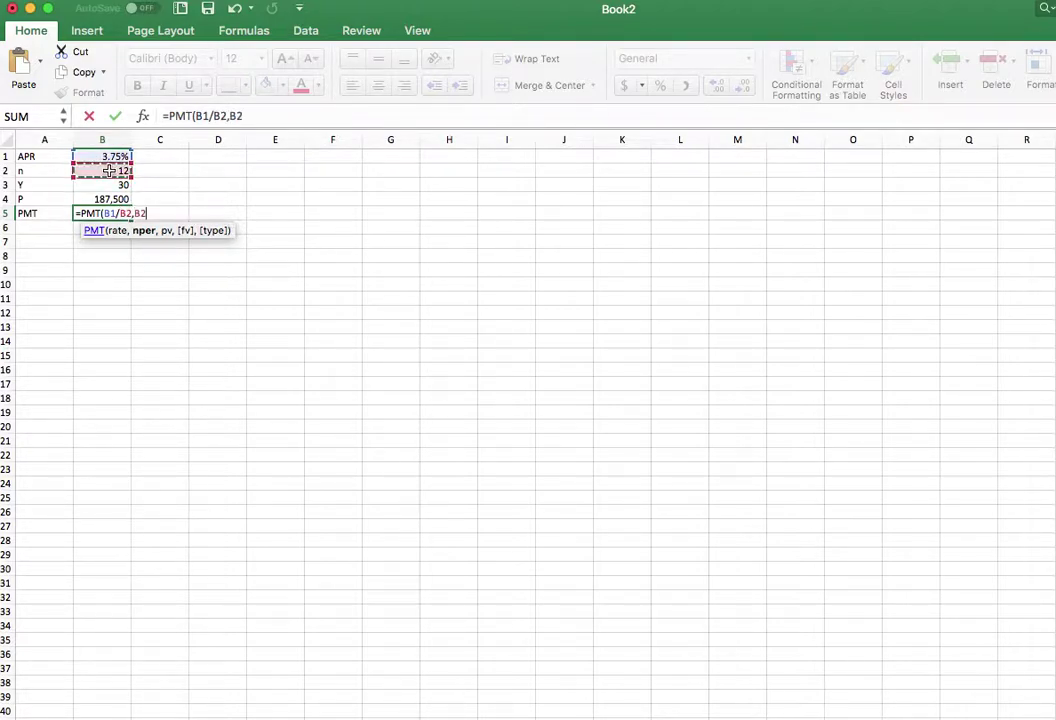
pyautogui.write('*')
pyautogui.click(122, 184)
pyautogui.write(',-')
pyautogui.click(110, 199)
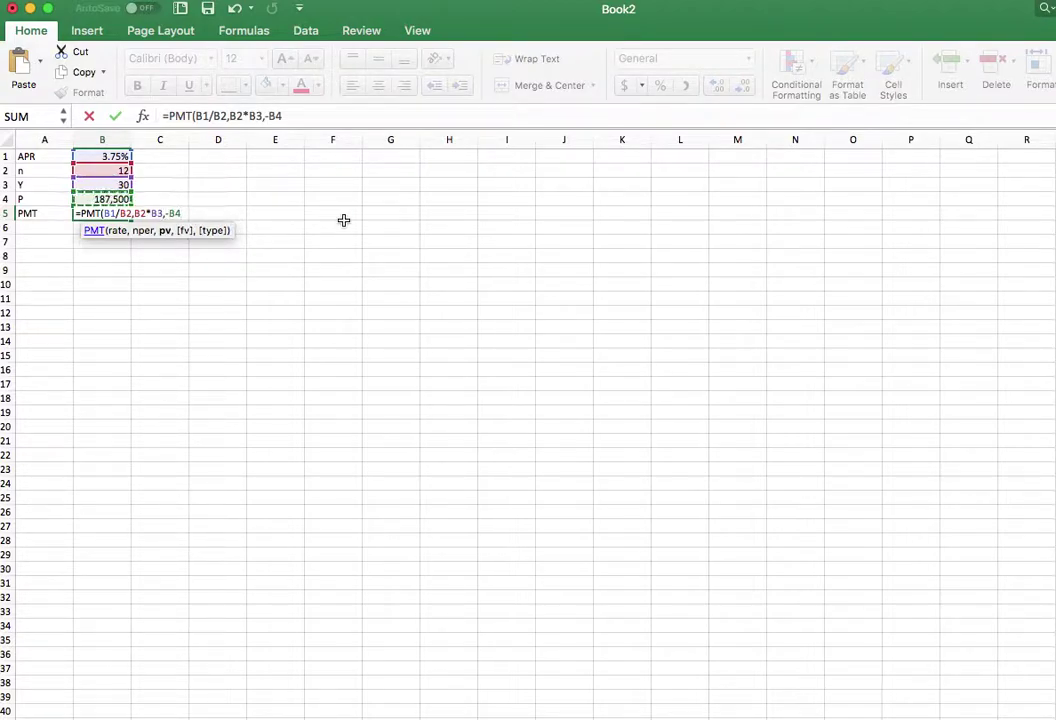
pyautogui.write(')')
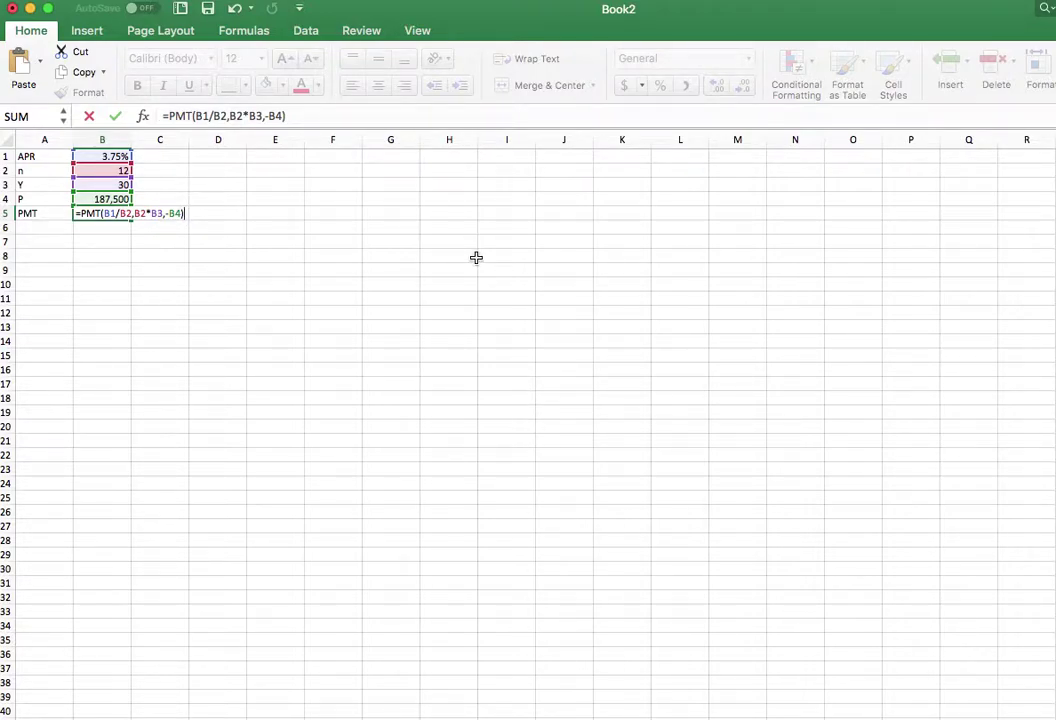
pyautogui.press('Return')
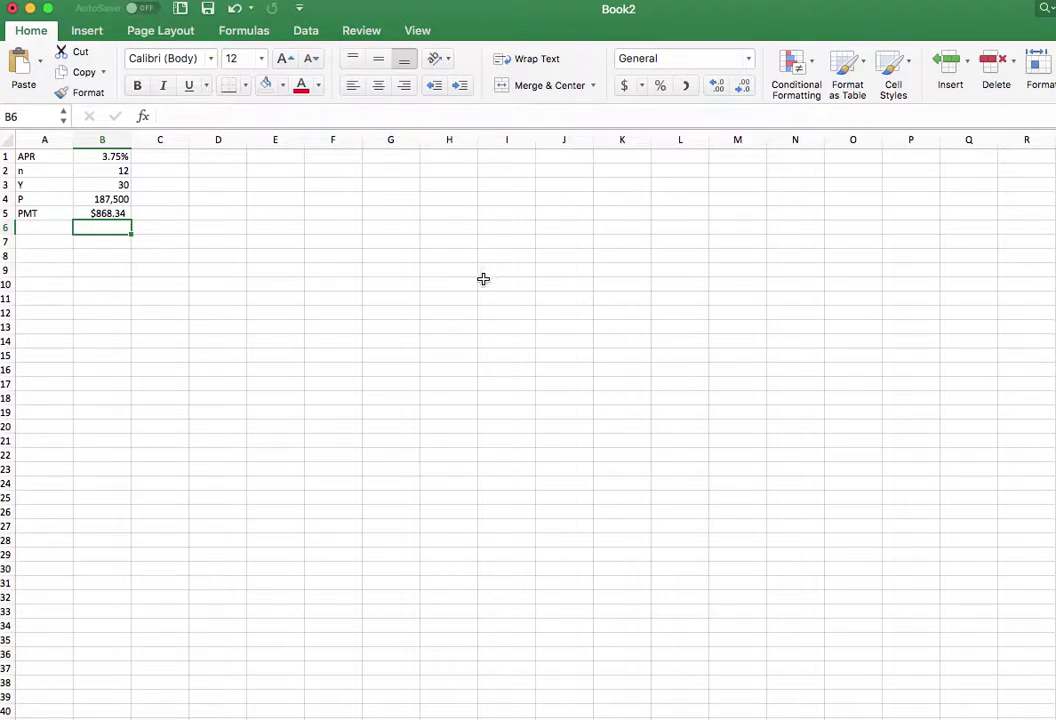
# Run Goal Seek to set payment cell B5 to 1000 by changing the years in B3, and keep the solution.
pyautogui.click(120, 213)
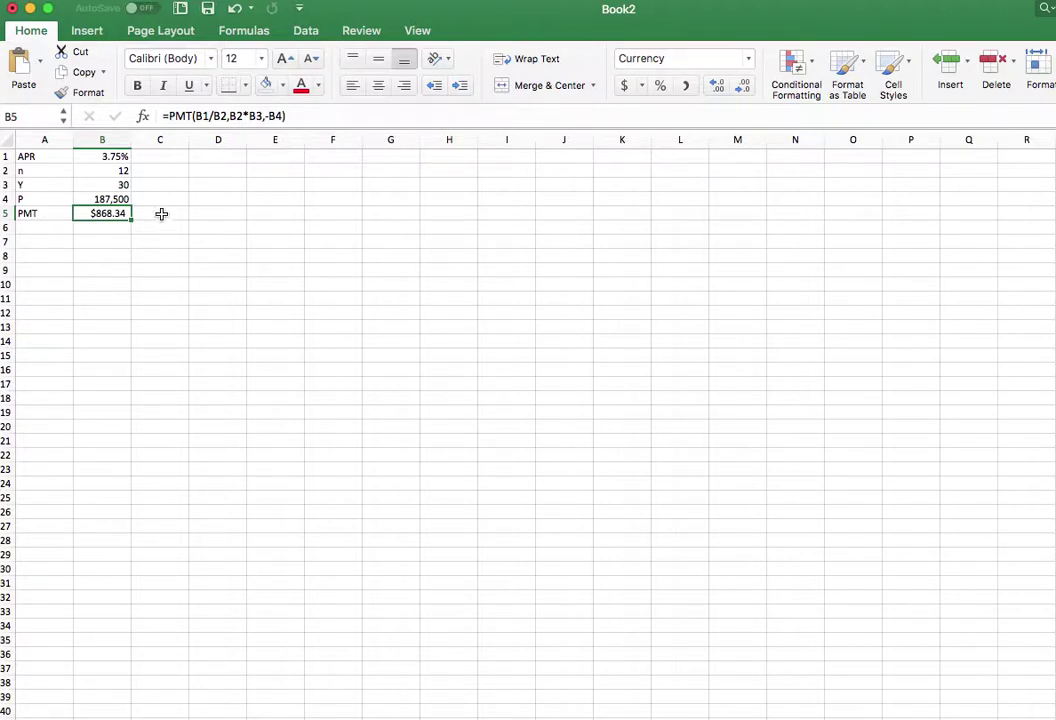
pyautogui.click(100, 1)
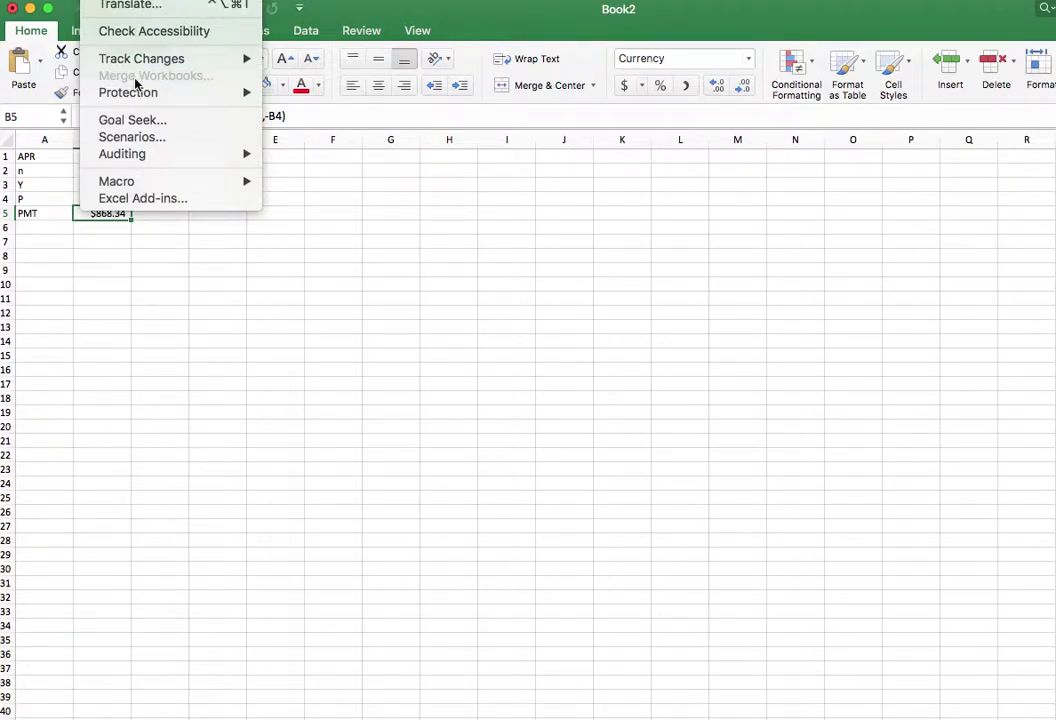
pyautogui.click(152, 122)
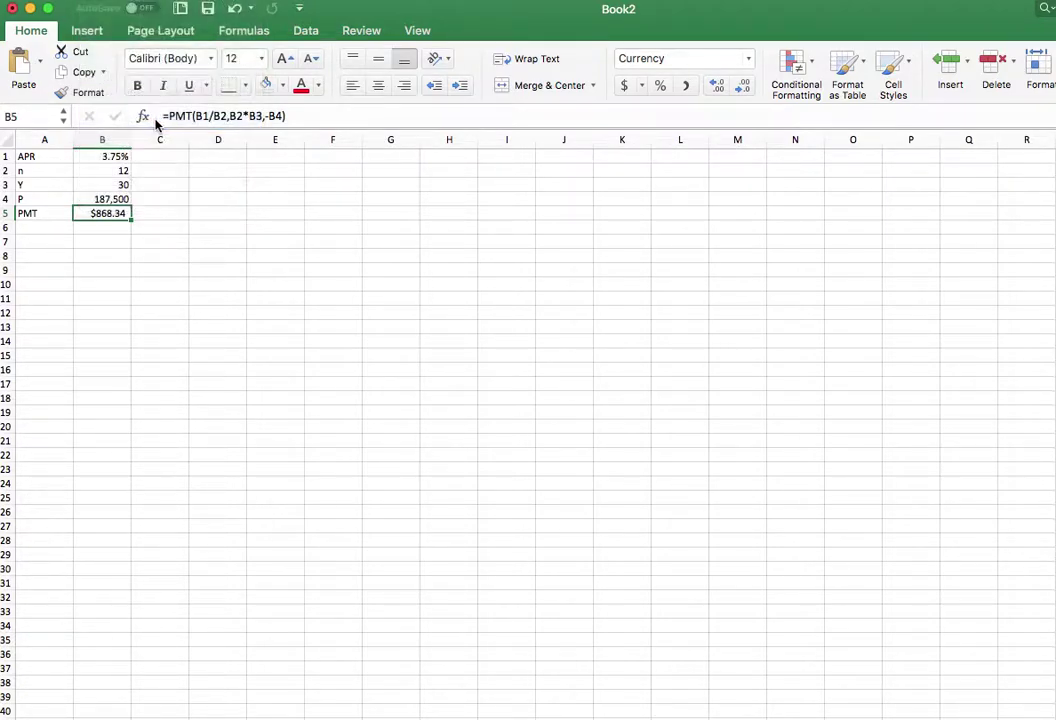
pyautogui.click(103, 213)
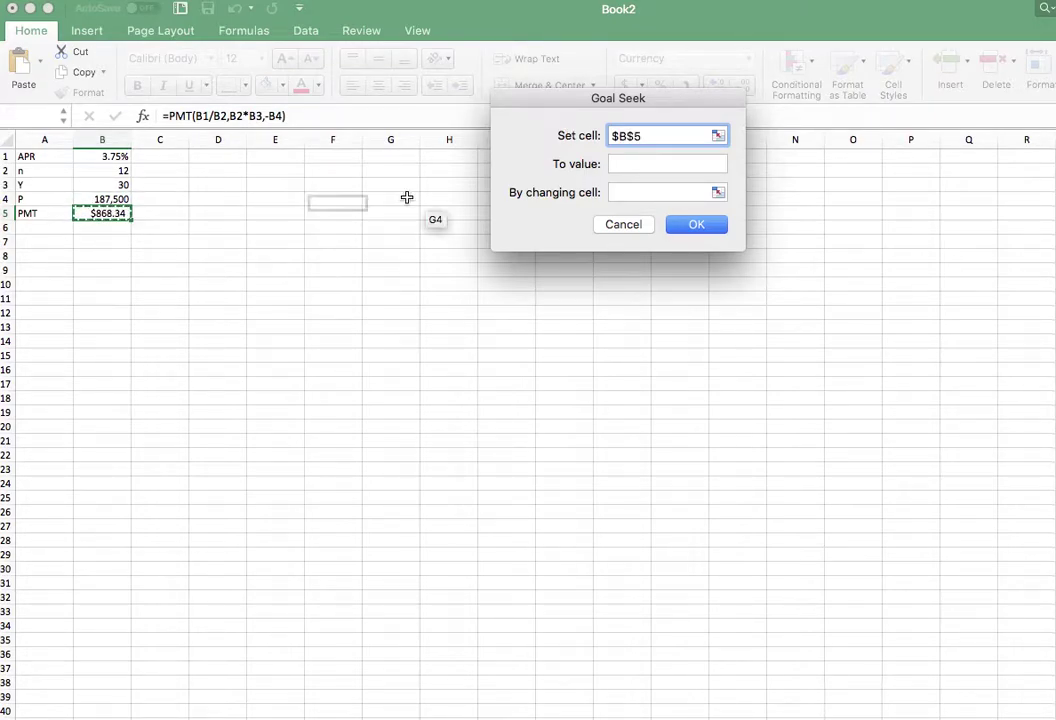
pyautogui.click(620, 163)
pyautogui.write('1000')
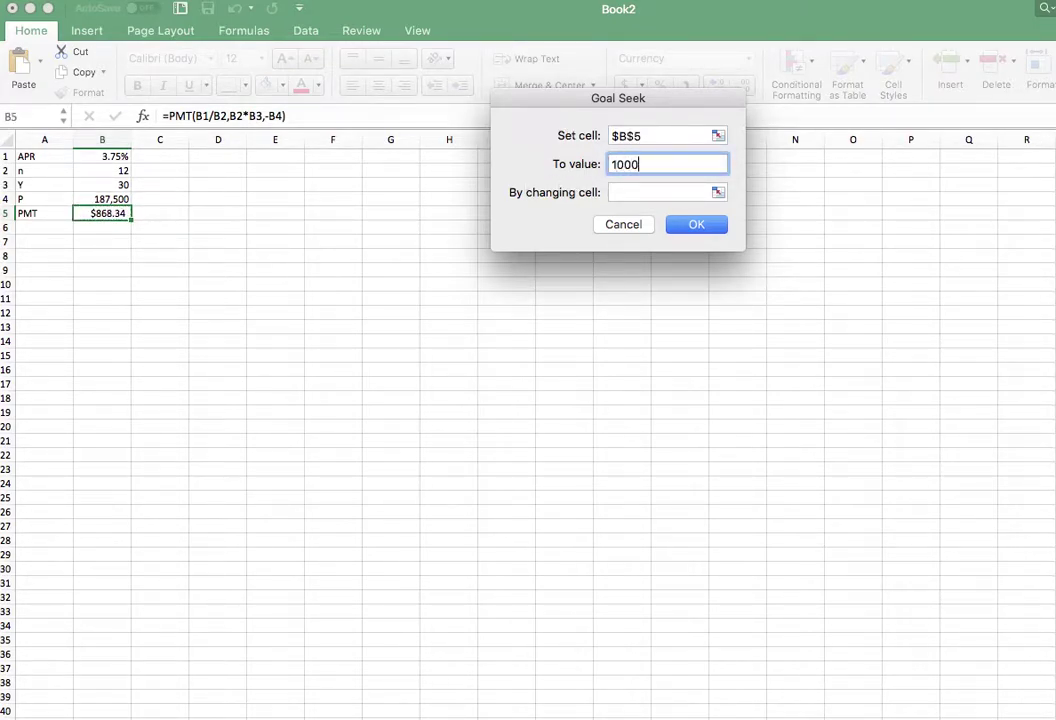
pyautogui.click(629, 191)
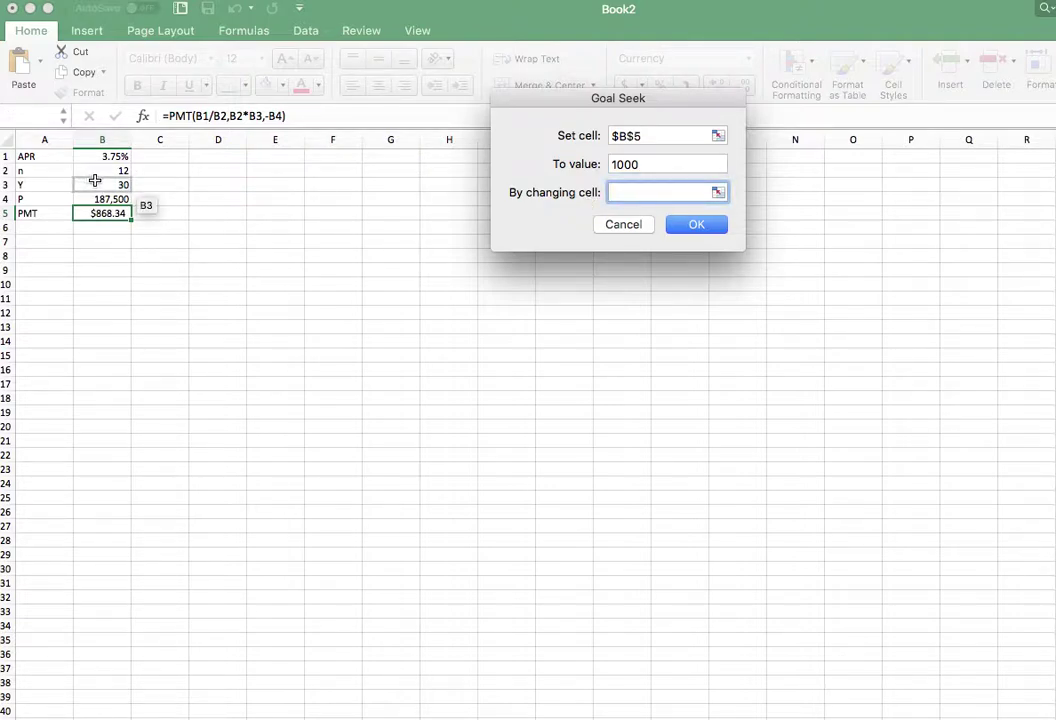
pyautogui.click(111, 187)
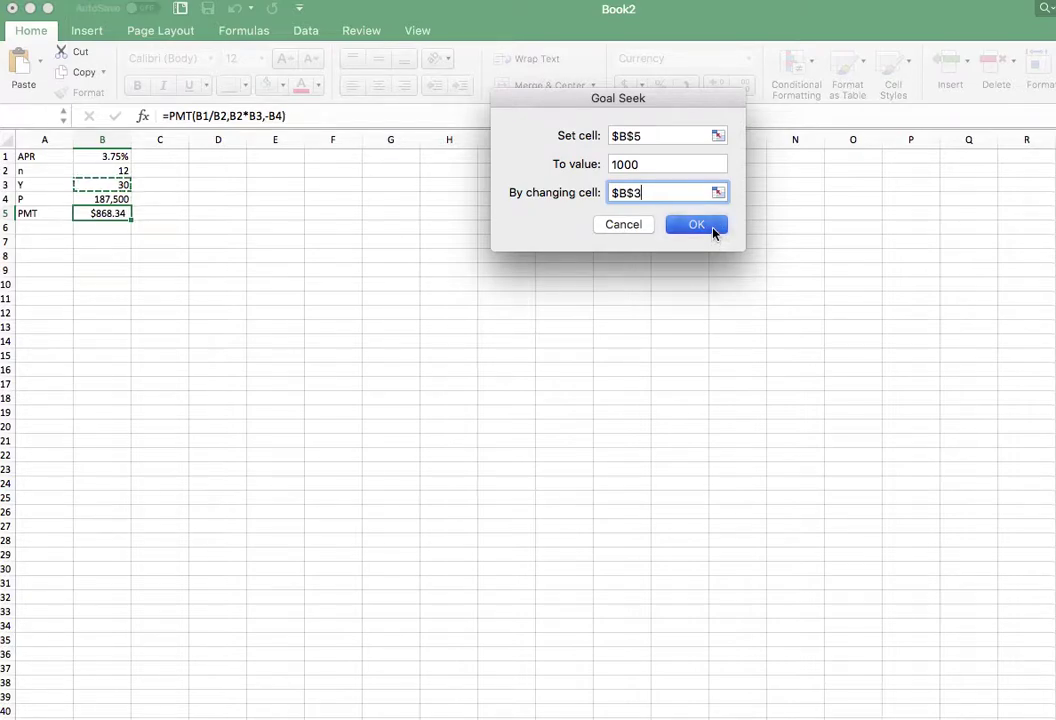
pyautogui.click(714, 226)
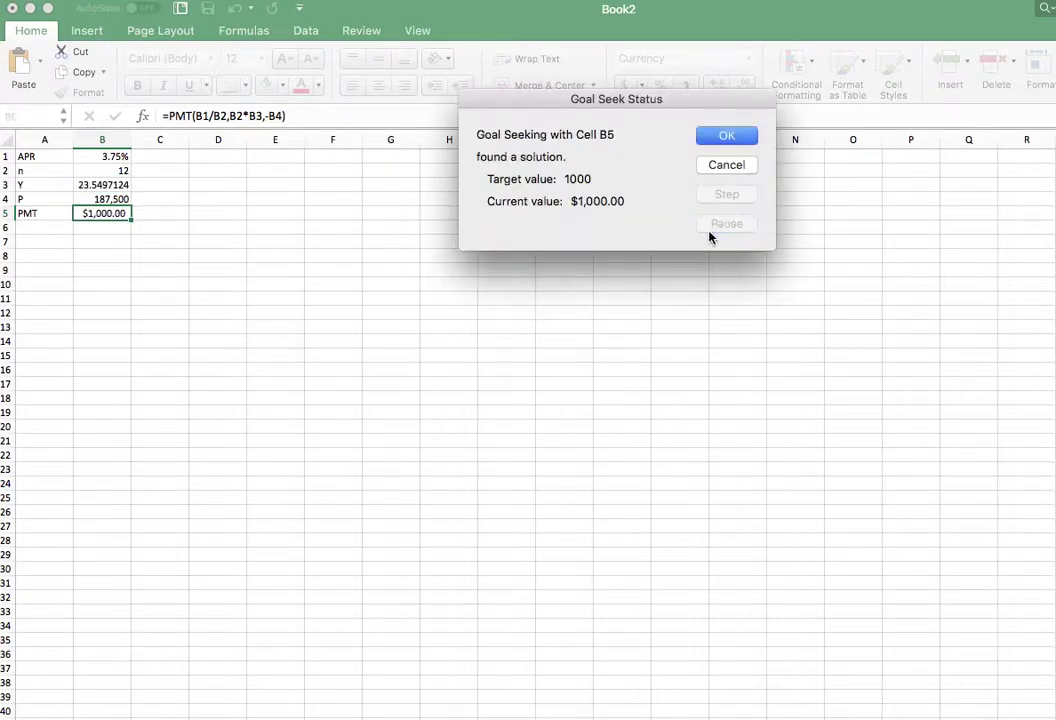
pyautogui.click(724, 137)
pyautogui.click(104, 184)
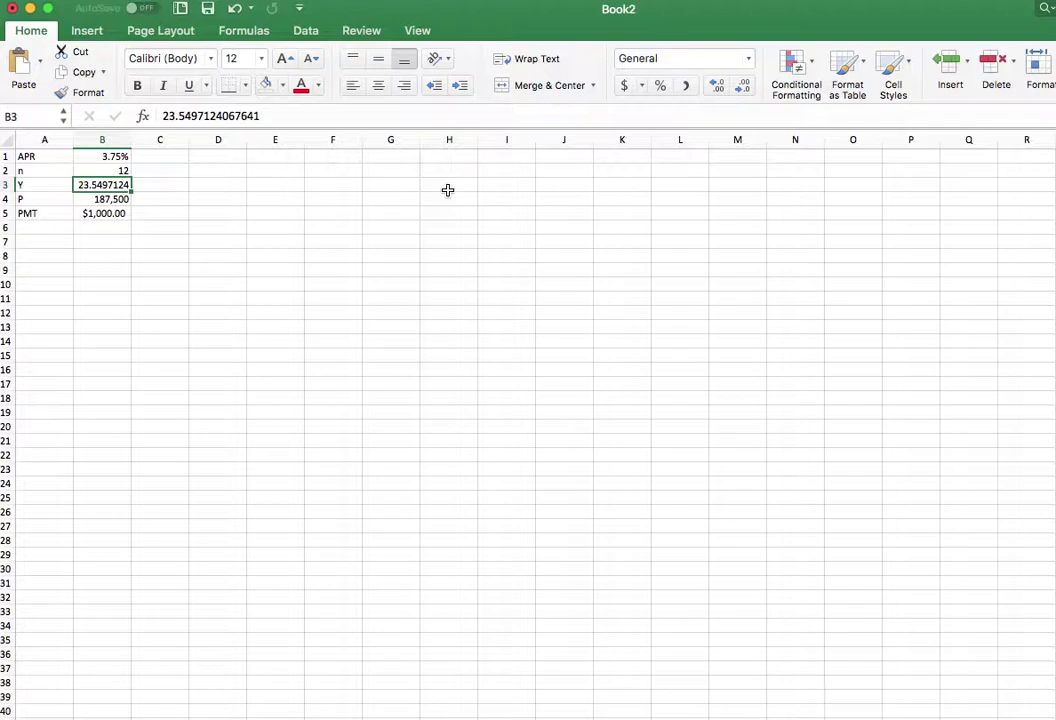
# Enter the heading DOWN PAYMENT in B11 and the question "15% of 225,000 is x?" in B12.
pyautogui.click(127, 298)
pyautogui.write('DOWN PAYMENT')
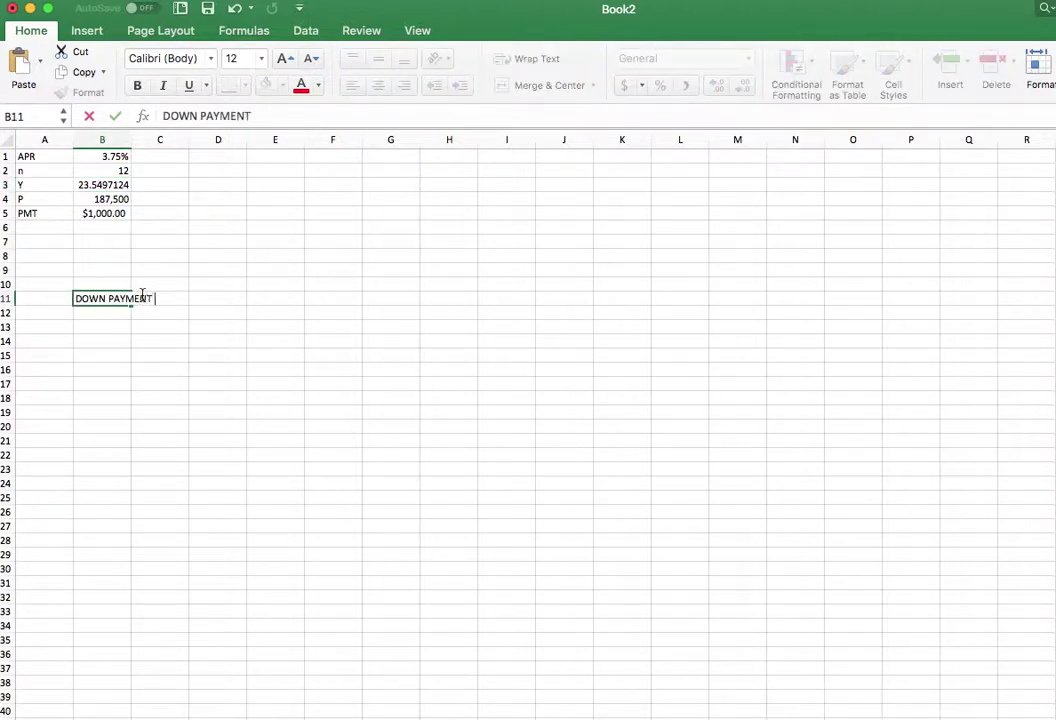
pyautogui.press('Return')
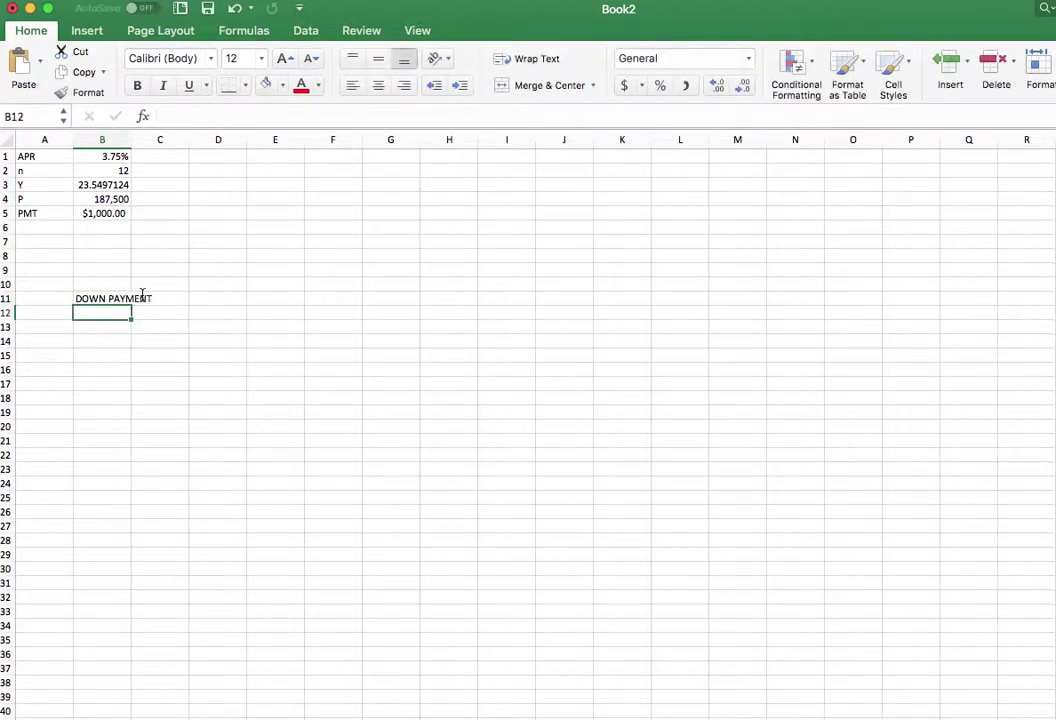
pyautogui.write('15% of 225,000 is x?')
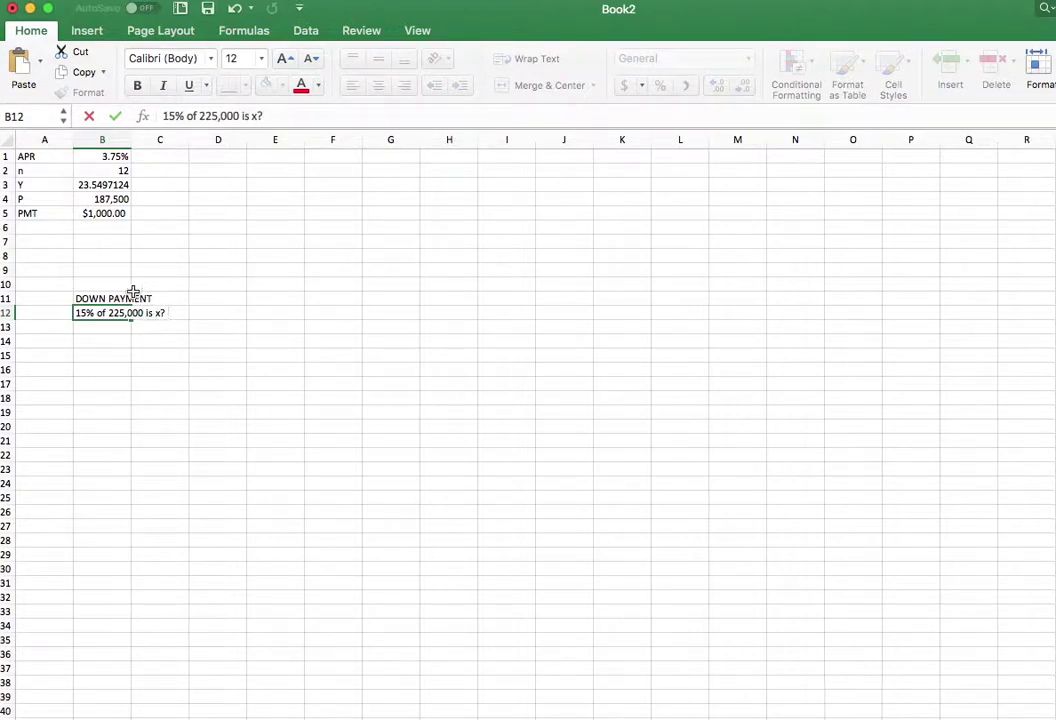
# Write the down payment proportion "15/100 = x/225000" as text in B14.
pyautogui.click(105, 339)
pyautogui.write('15')
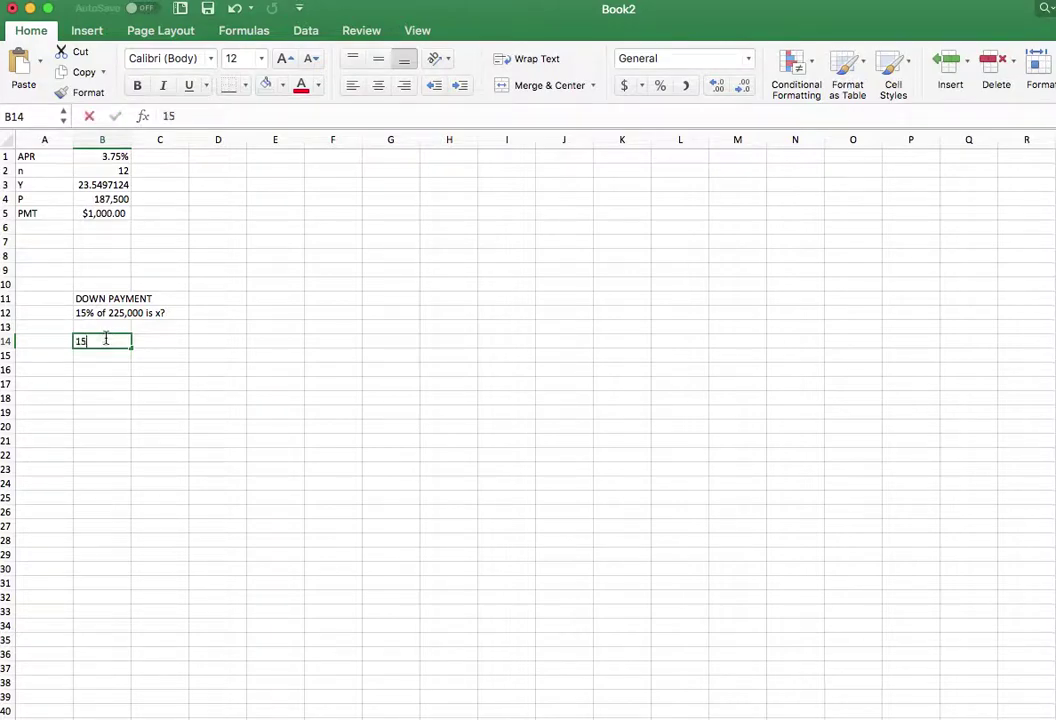
pyautogui.write('/')
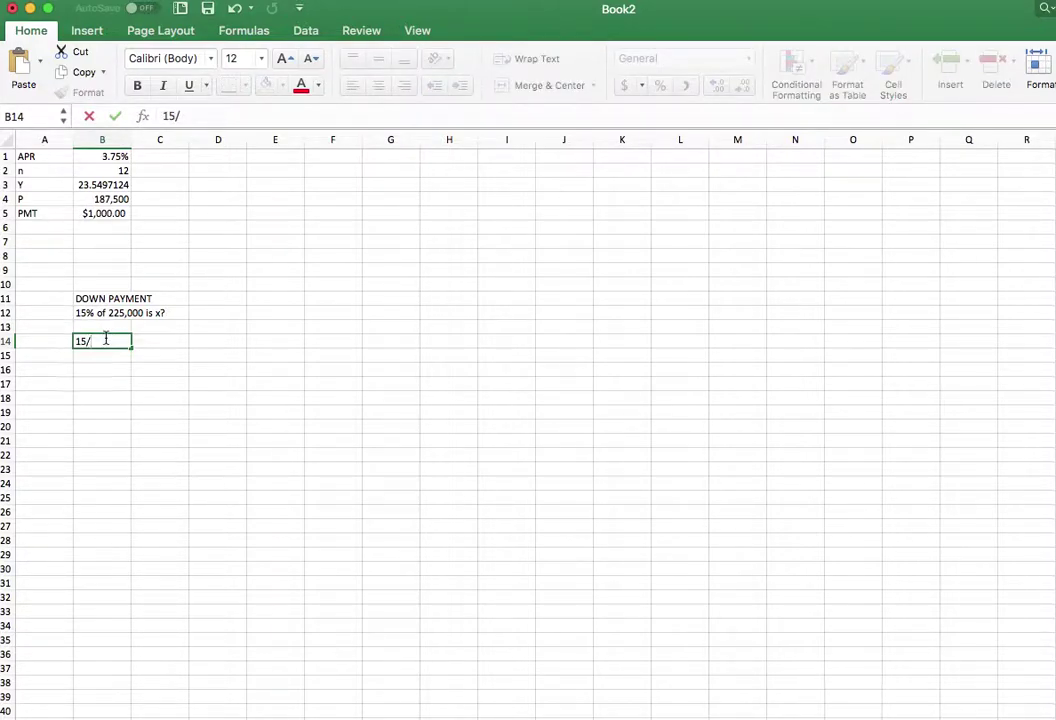
pyautogui.write('100  = x/22500')
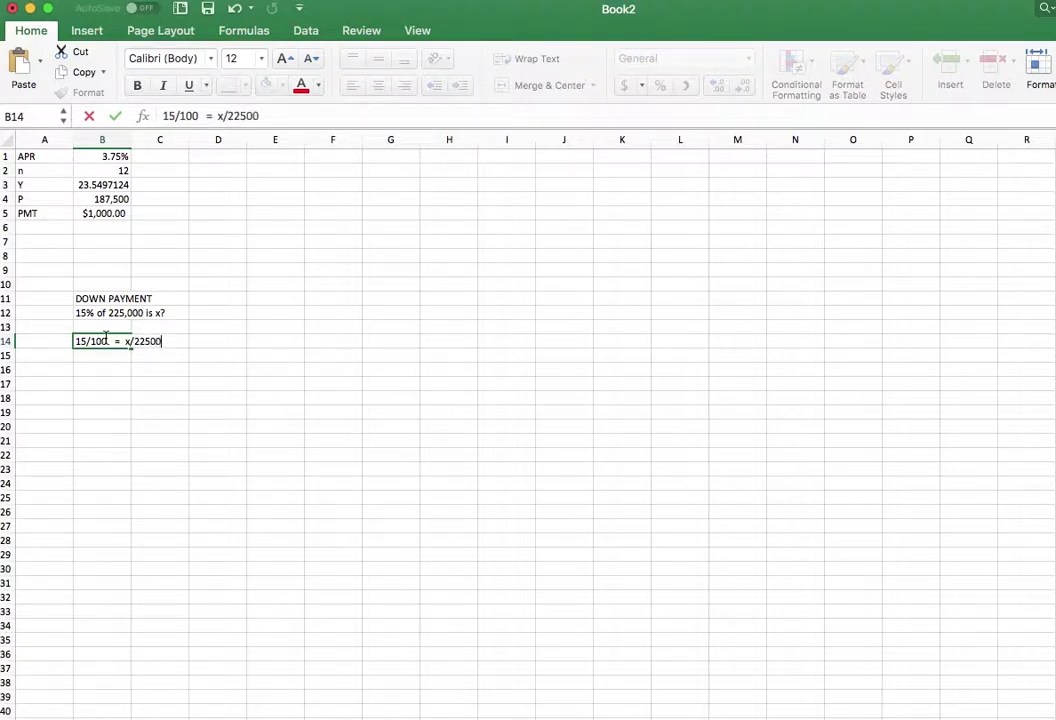
pyautogui.write('0')
pyautogui.press('Return')
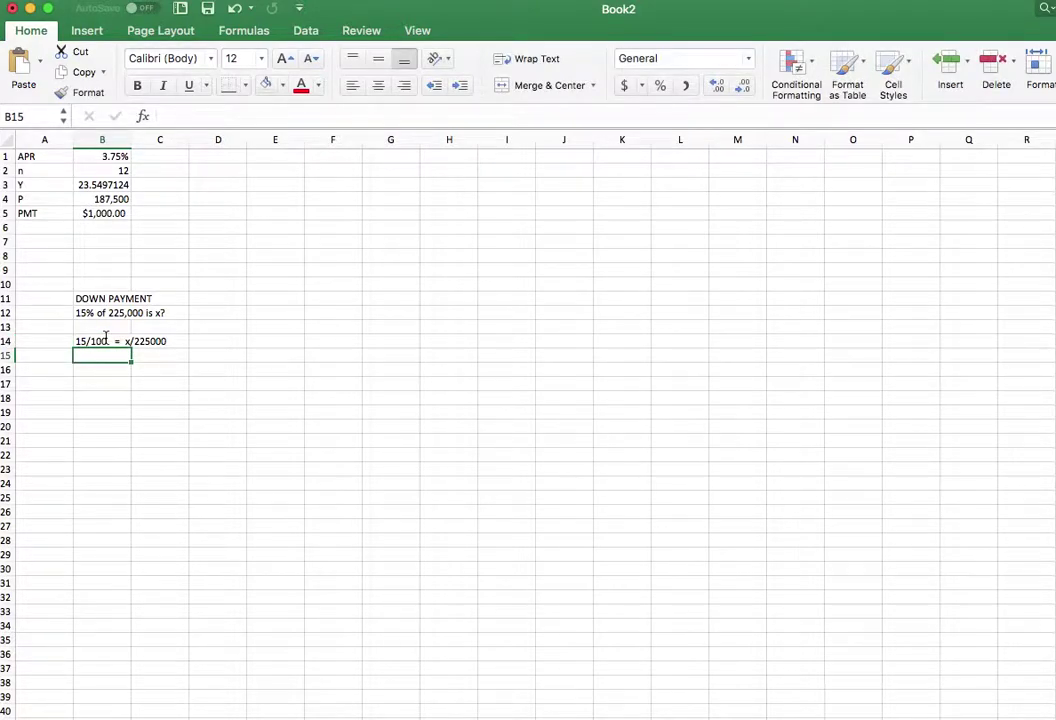